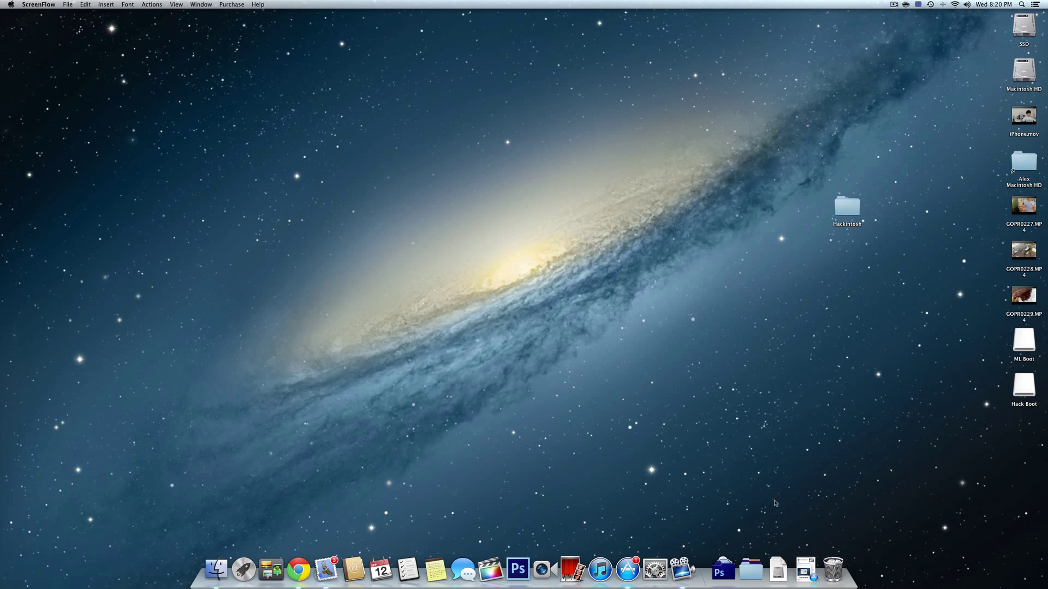
# Step: Bring up the OS X Mountain Lion page in the App Store, then minimize its window to the Dock
pyautogui.click(805, 570)
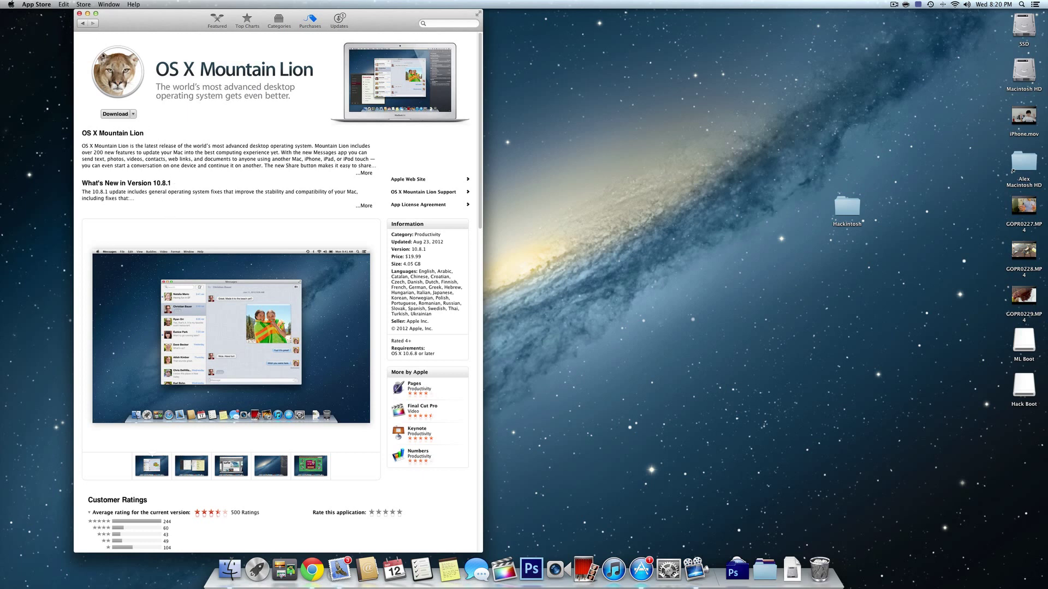
pyautogui.click(88, 14)
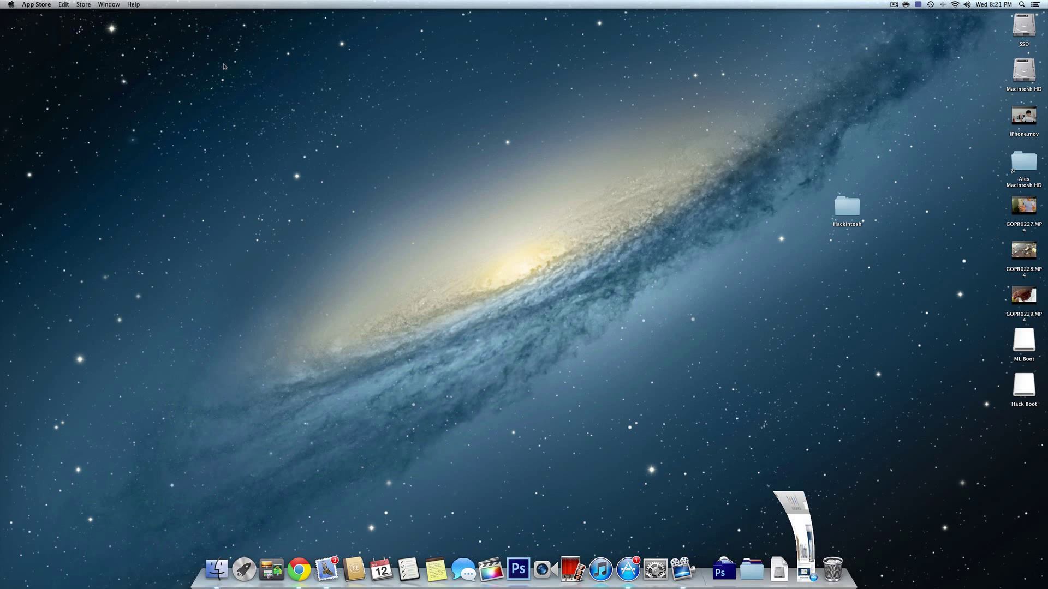
pyautogui.doubleClick(1024, 29)
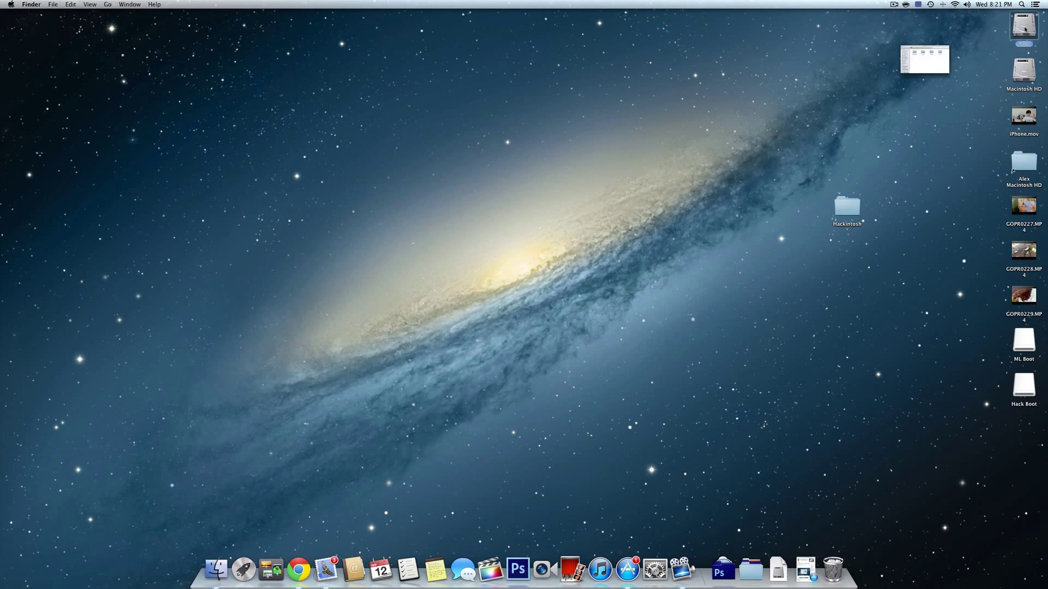
pyautogui.doubleClick(306, 200)
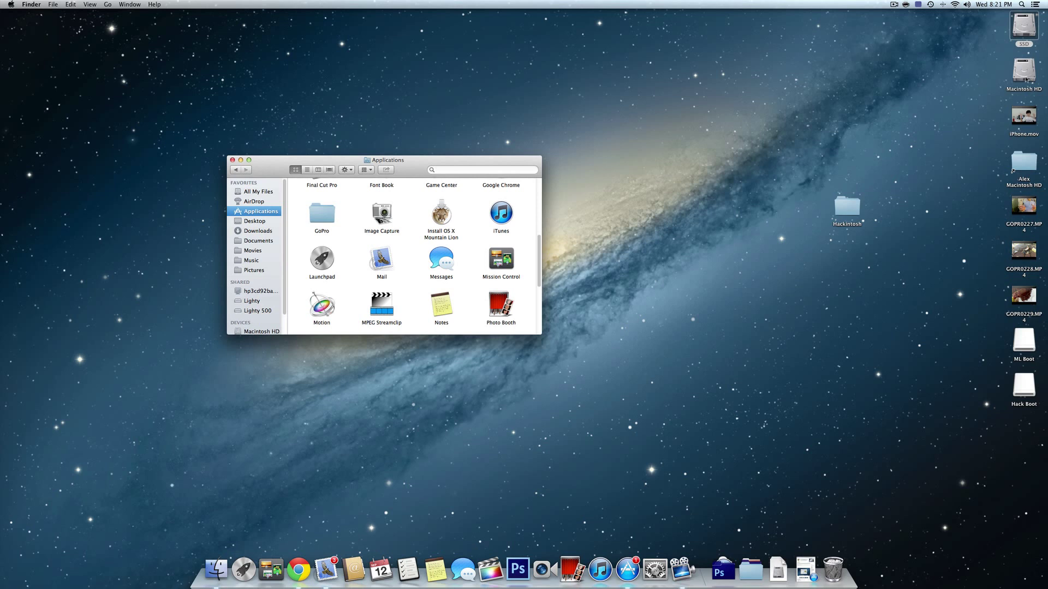
pyautogui.click(1033, 29)
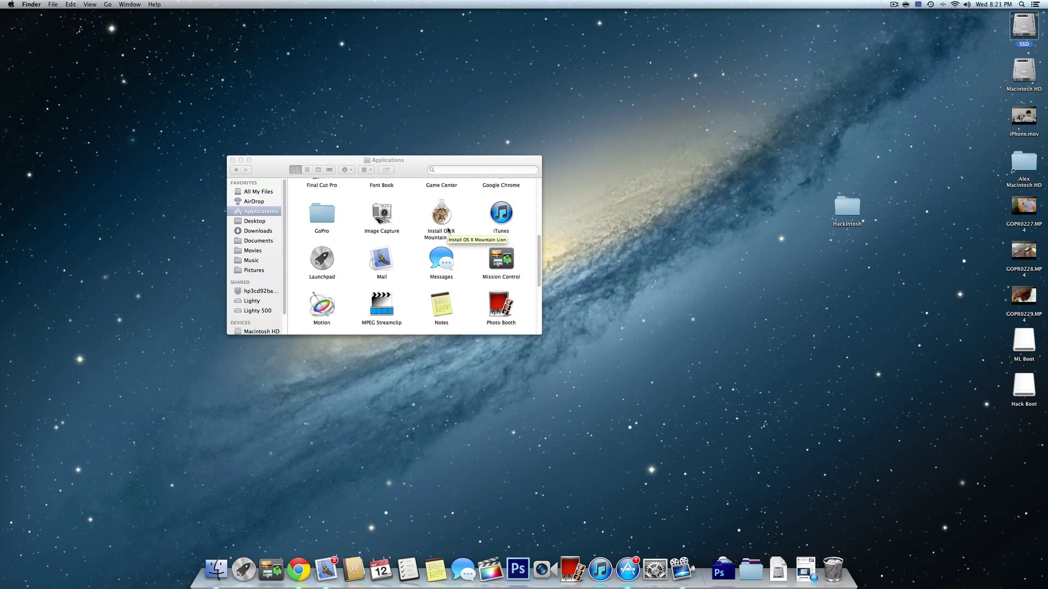
pyautogui.click(426, 219)
pyautogui.click(472, 246)
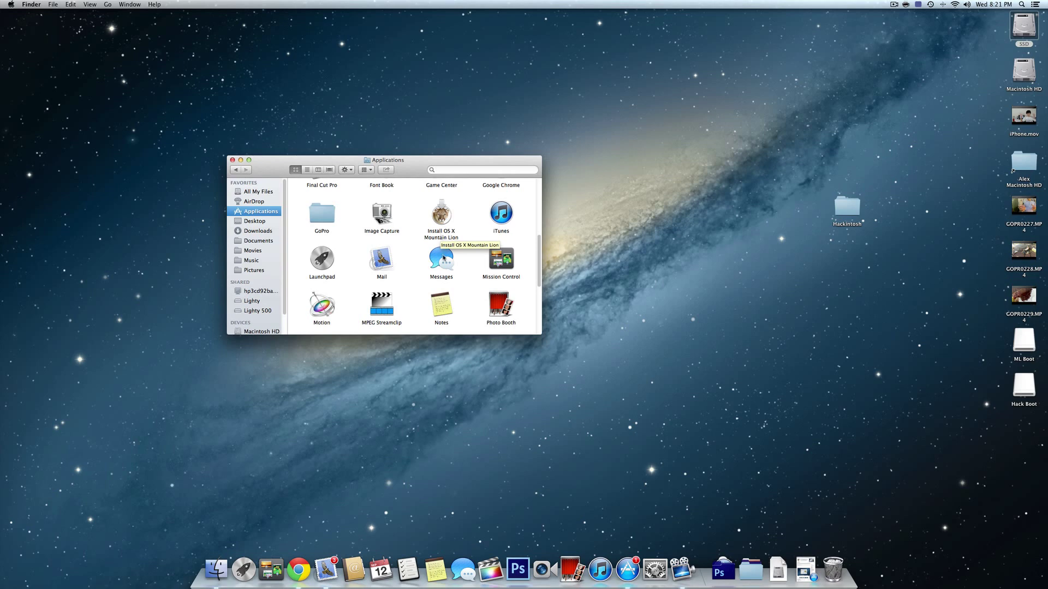
pyautogui.press('super+w')
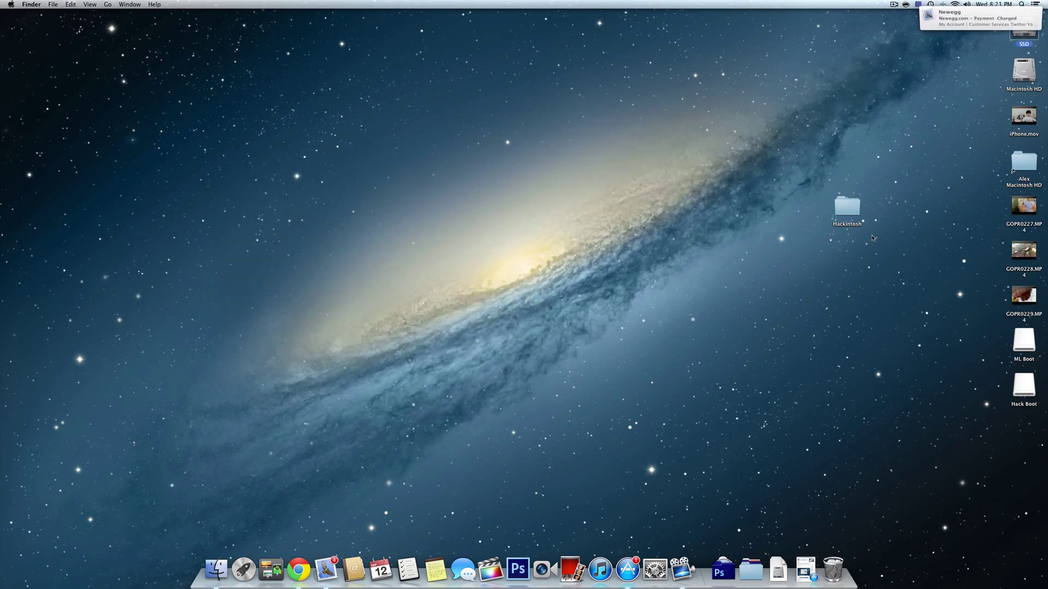
pyautogui.doubleClick(852, 213)
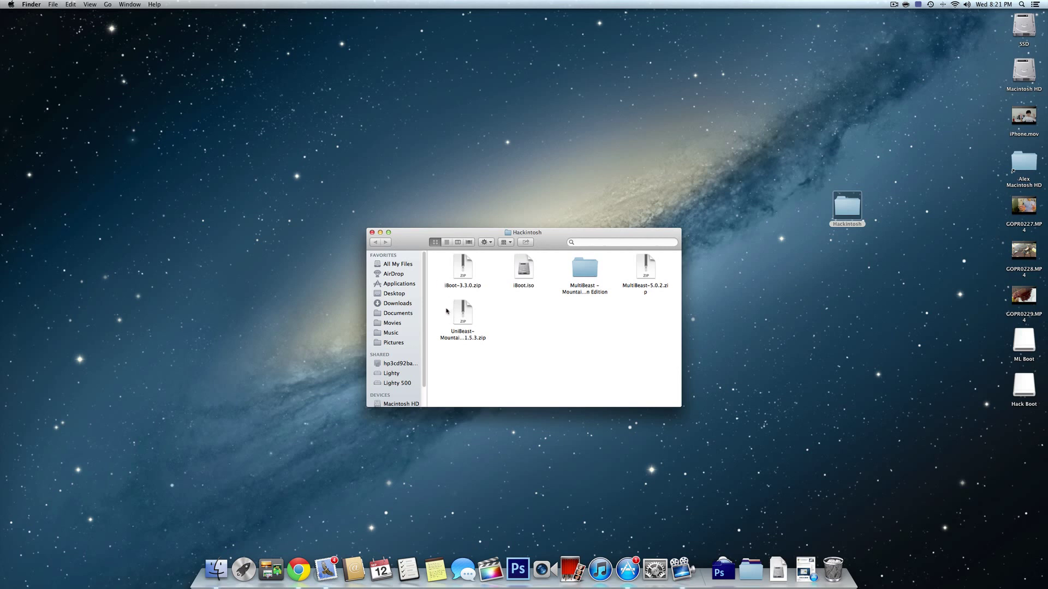
pyautogui.press('super+w')
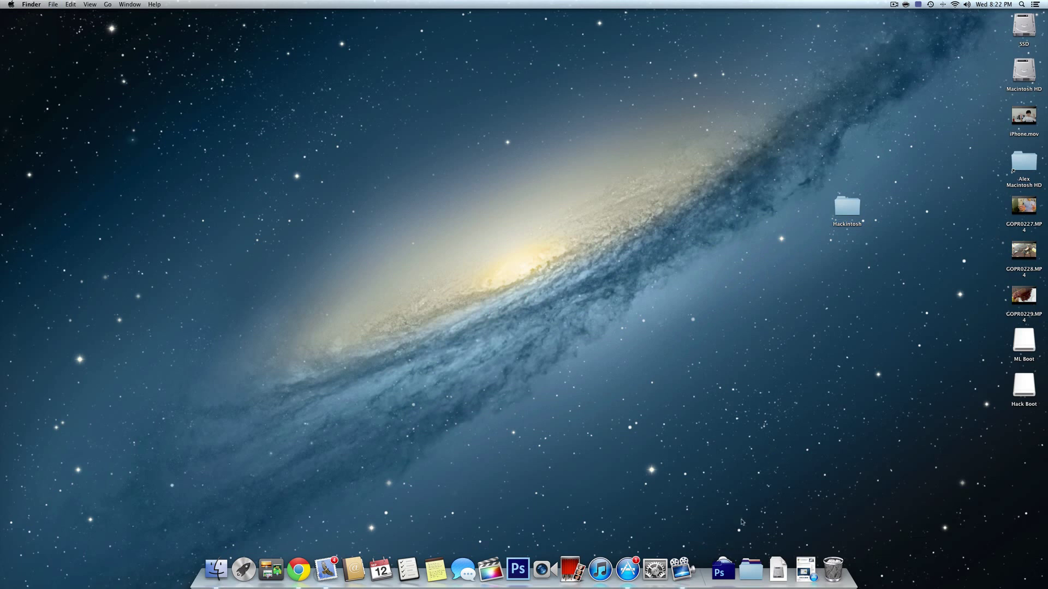
# Step: Launch Disk Utility from Utilities and select the 32.02 GB SanDisk flash drive
pyautogui.click(723, 571)
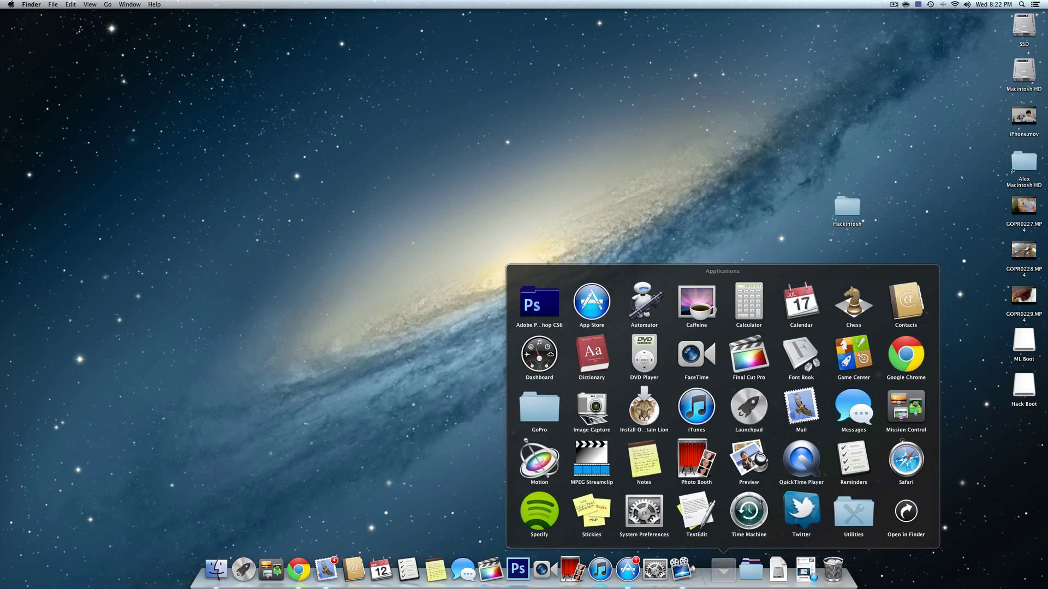
pyautogui.click(853, 511)
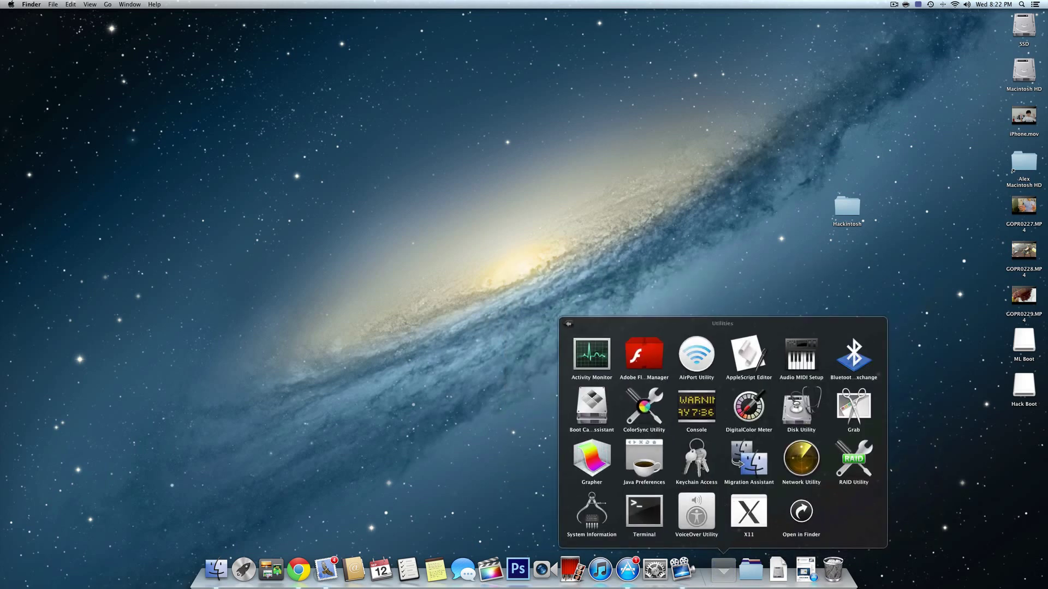
pyautogui.click(786, 409)
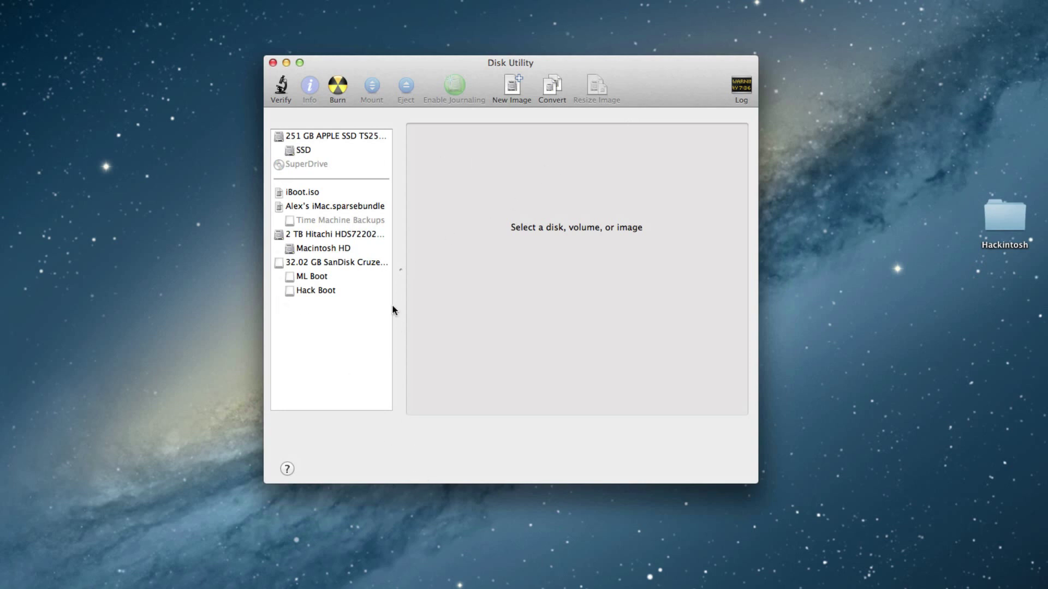
pyautogui.click(356, 264)
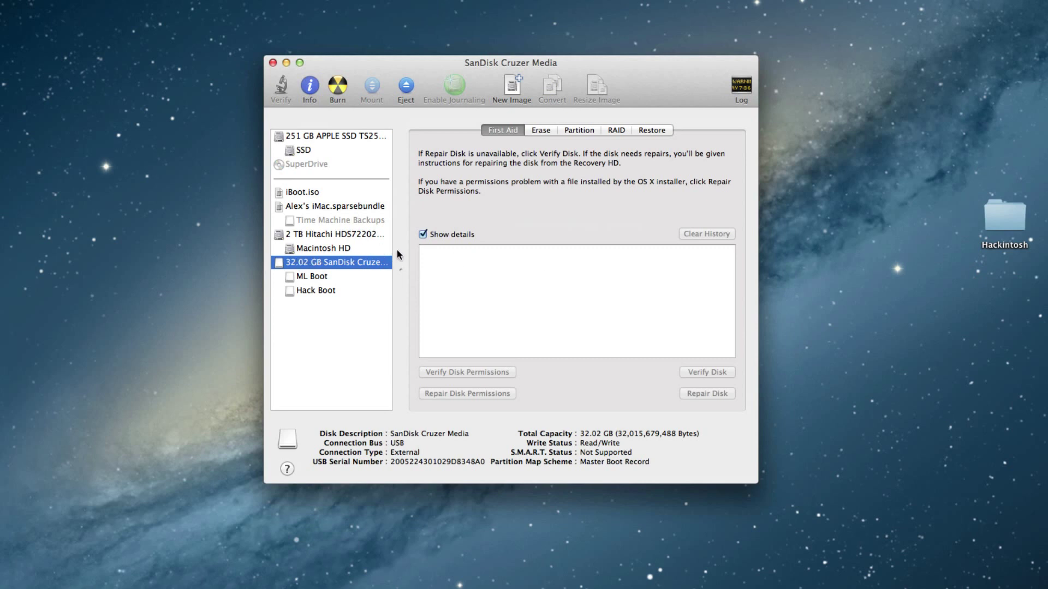
# Step: Partition the drive as one Mac OS Extended (Journaled) partition named USB with Master Boot Record
pyautogui.click(580, 134)
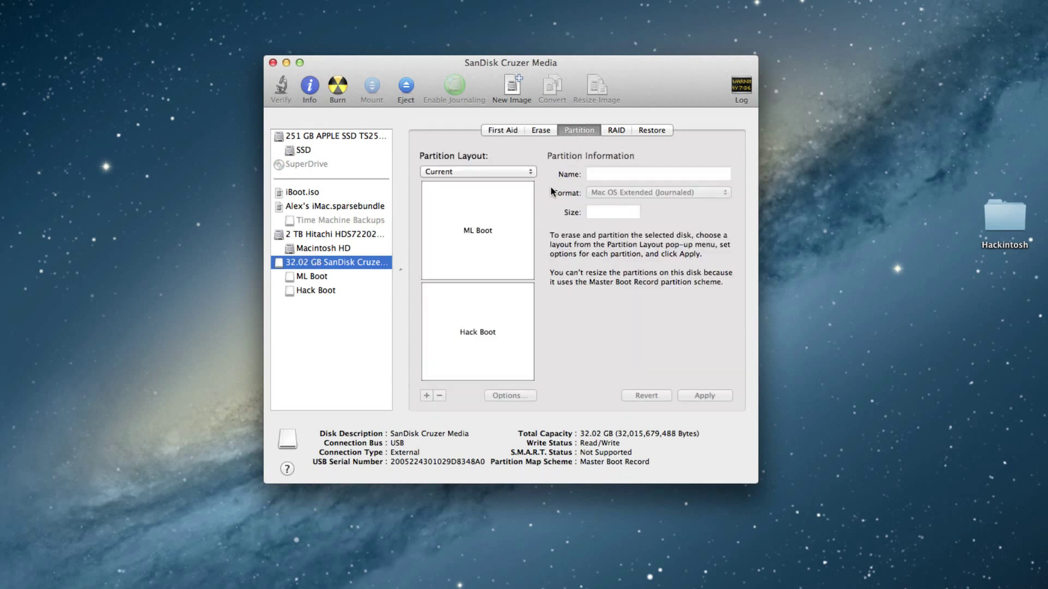
pyautogui.click(508, 172)
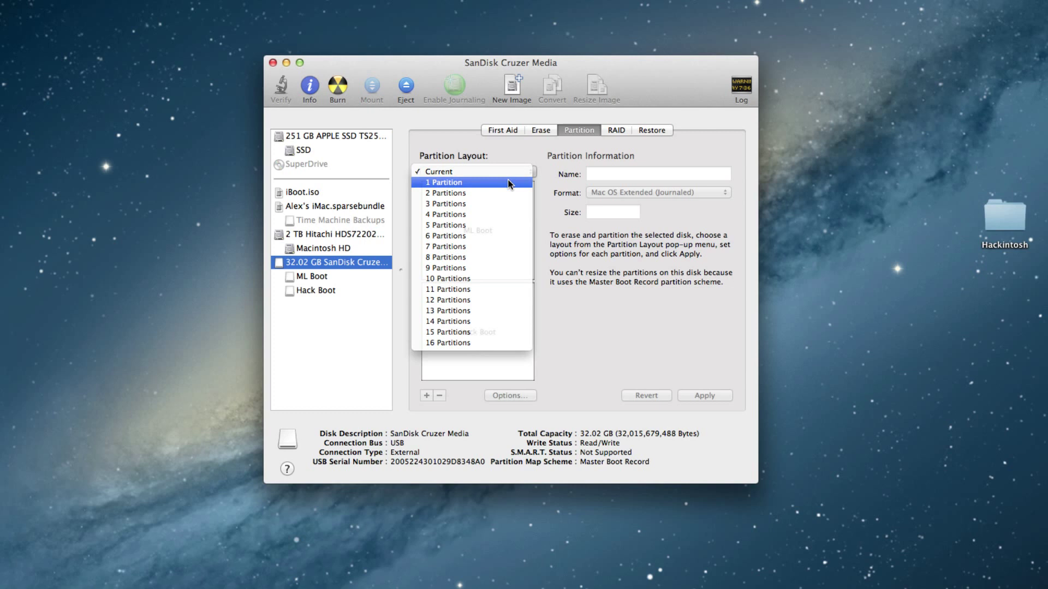
pyautogui.click(508, 181)
pyautogui.click(627, 193)
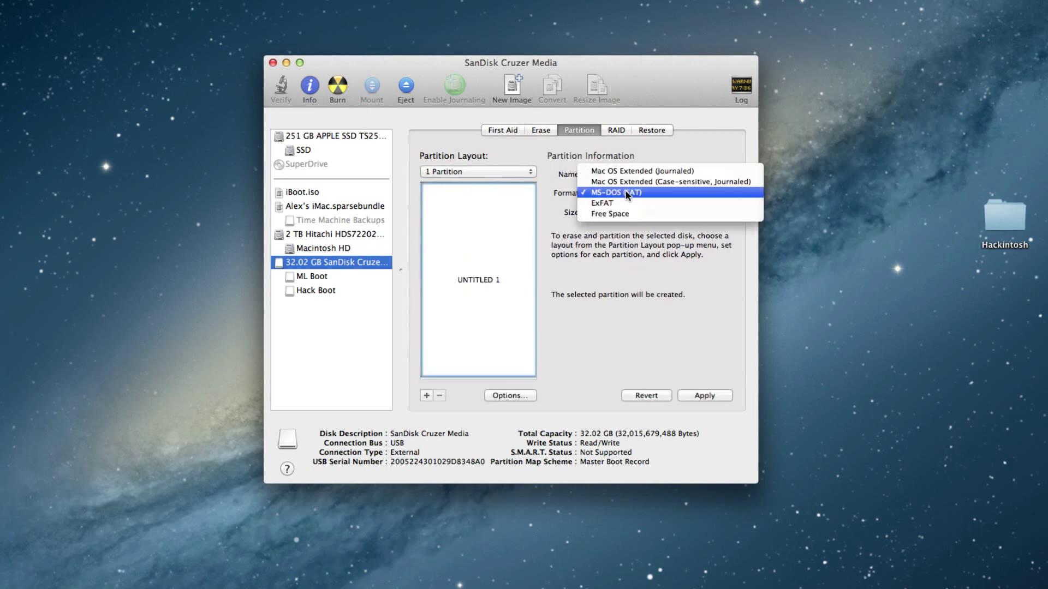
pyautogui.click(633, 174)
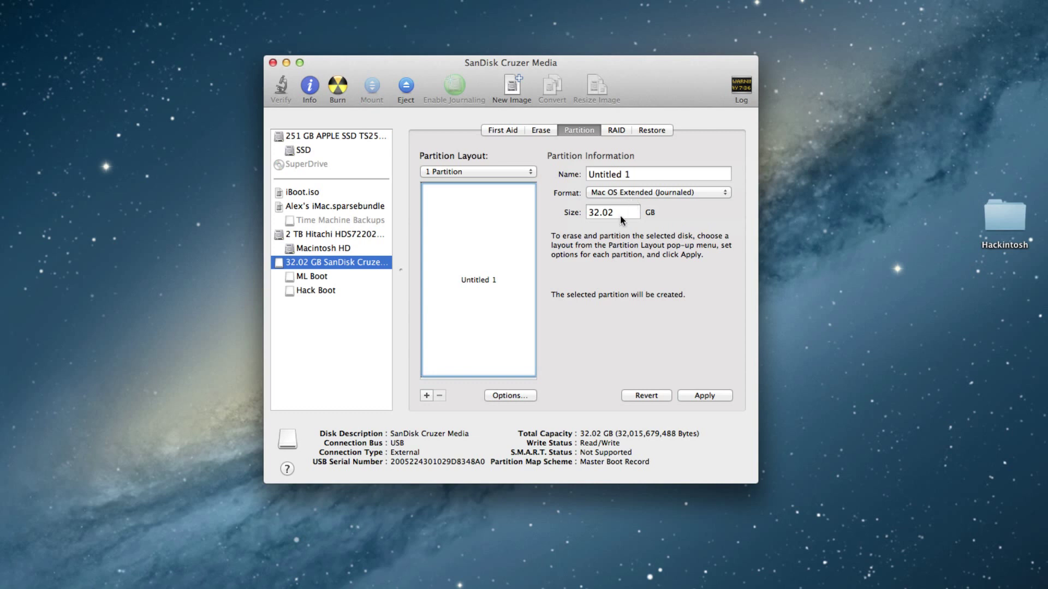
pyautogui.click(516, 398)
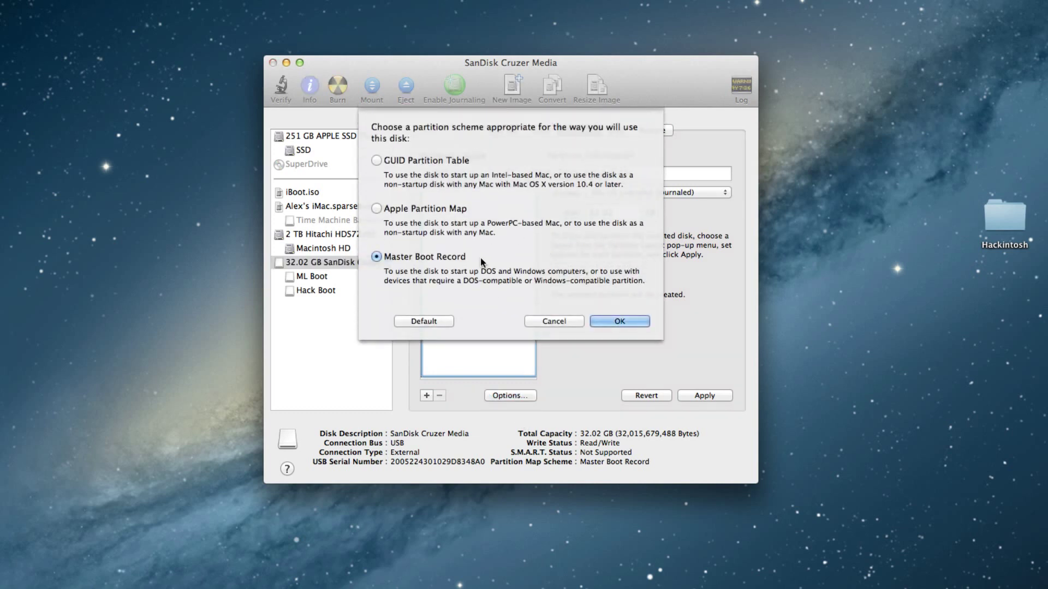
pyautogui.click(619, 321)
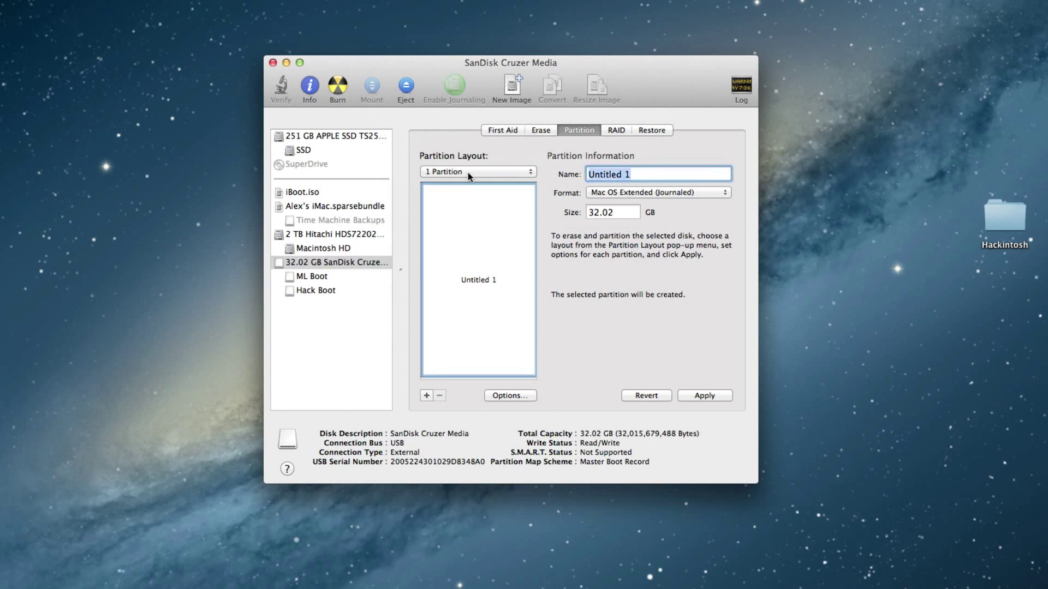
pyautogui.write('USB')
pyautogui.click(729, 394)
pyautogui.click(606, 254)
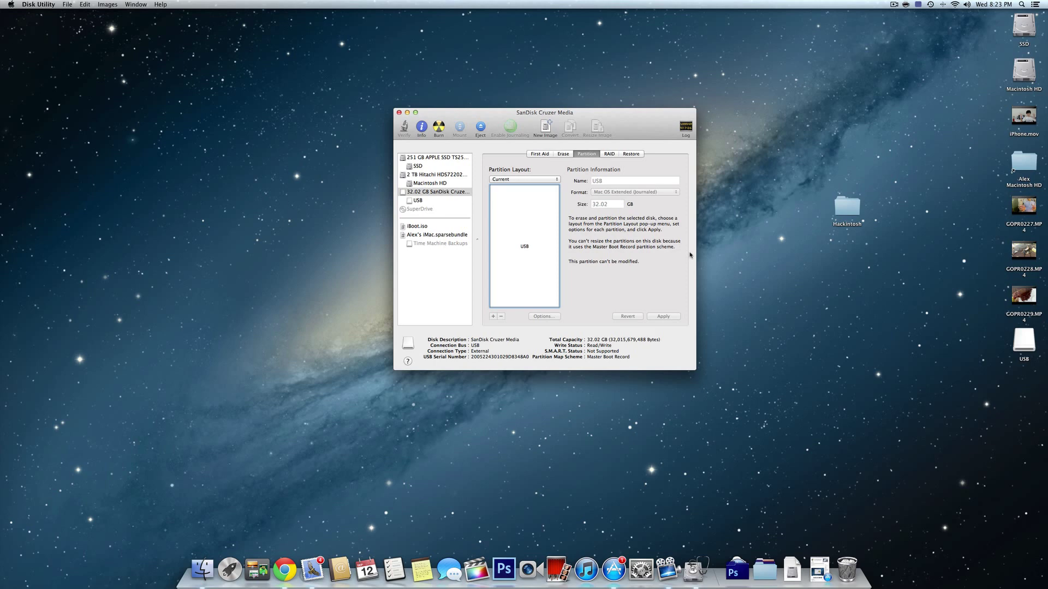
# Step: Check the new empty USB volume, then close it and quit Disk Utility
pyautogui.click(1025, 340)
pyautogui.doubleClick(1025, 339)
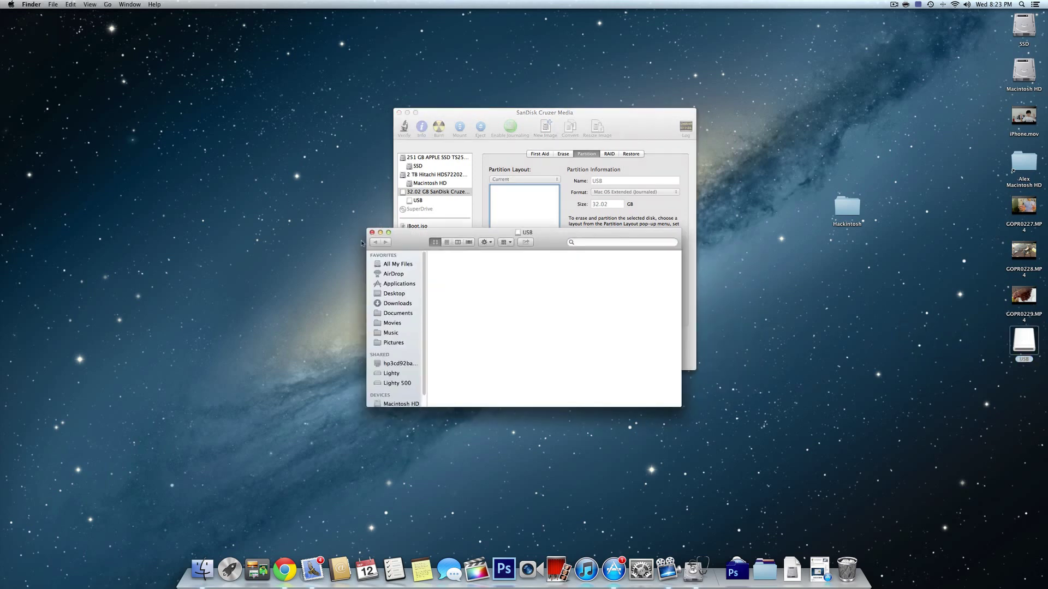
pyautogui.press('super+w')
pyautogui.click(399, 112)
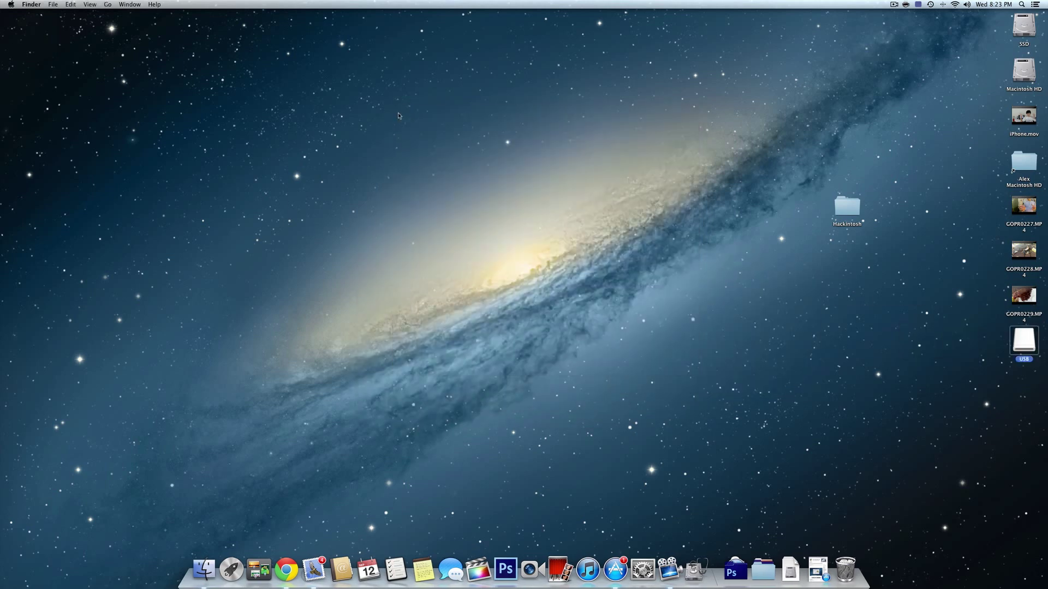
pyautogui.click(859, 231)
# Step: Extract the UniBeast zip in the Hackintosh folder and briefly launch the UniBeast - Mountain Lion installer
pyautogui.click(855, 213)
pyautogui.doubleClick(855, 213)
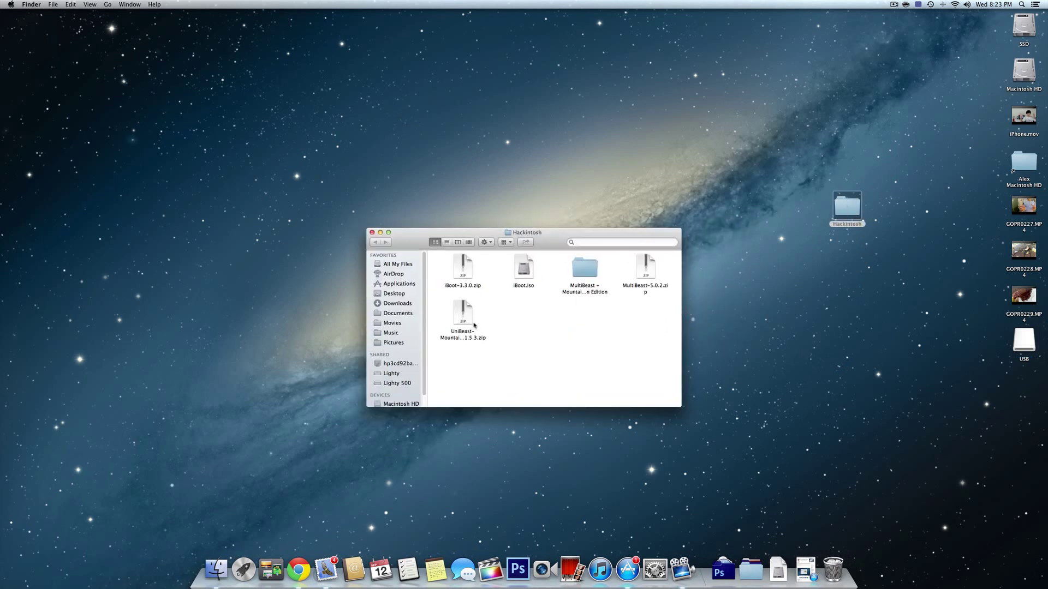
pyautogui.click(372, 232)
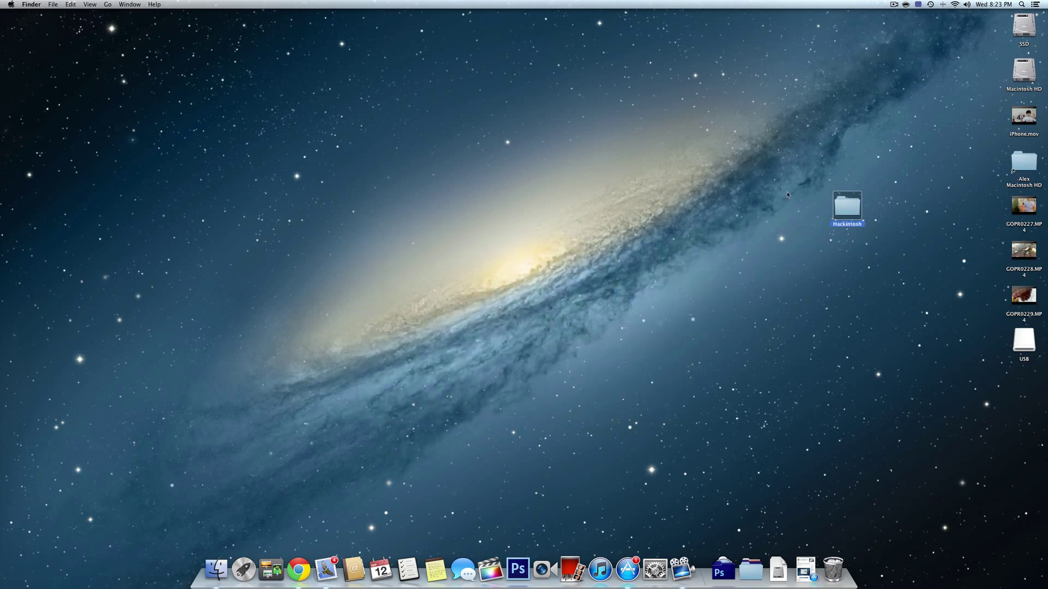
pyautogui.doubleClick(848, 207)
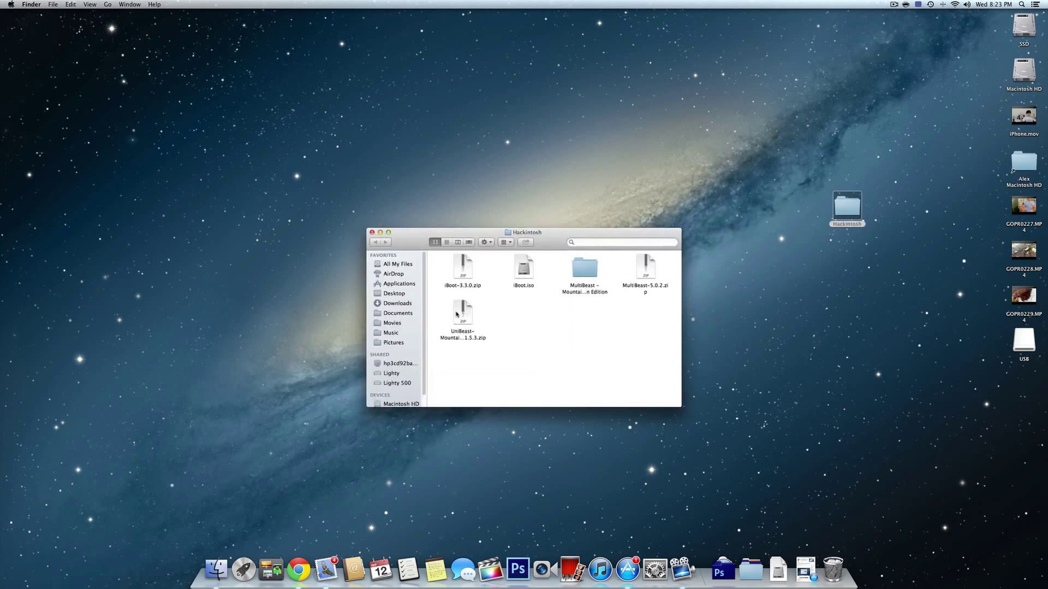
pyautogui.doubleClick(460, 320)
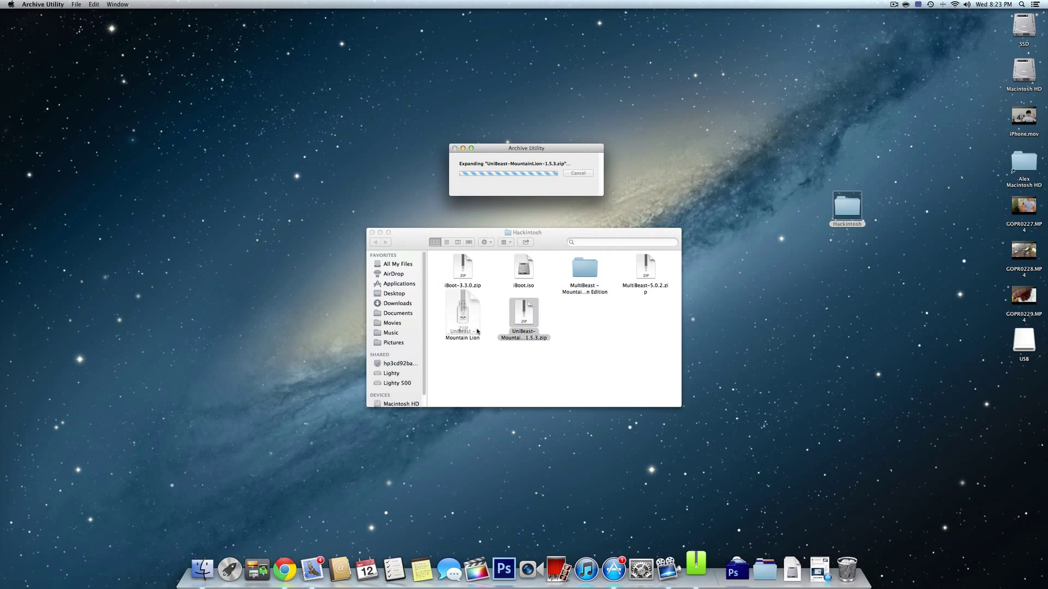
pyautogui.click(465, 319)
pyautogui.doubleClick(465, 318)
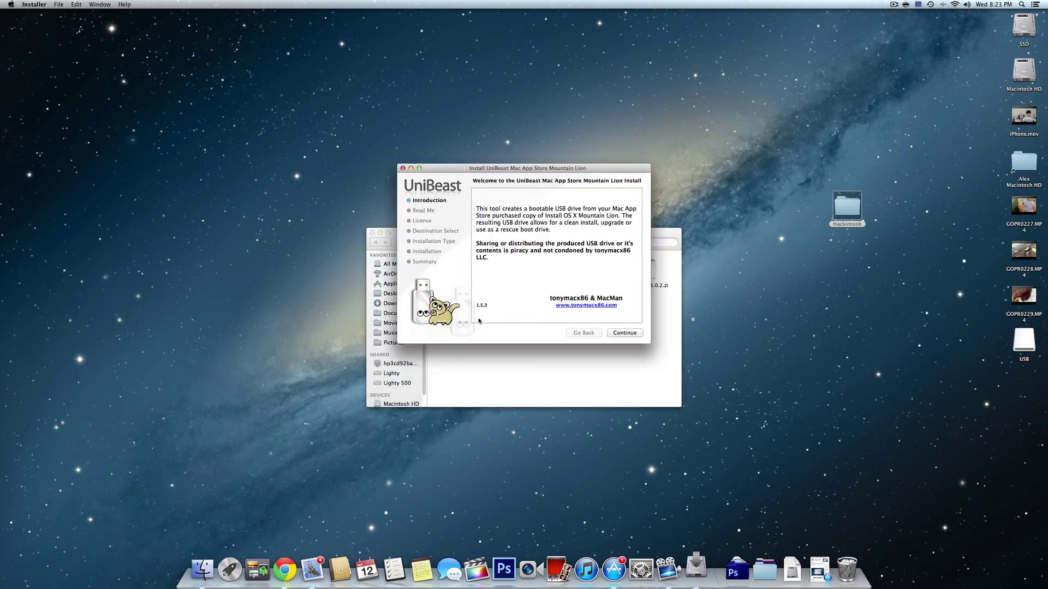
pyautogui.click(402, 169)
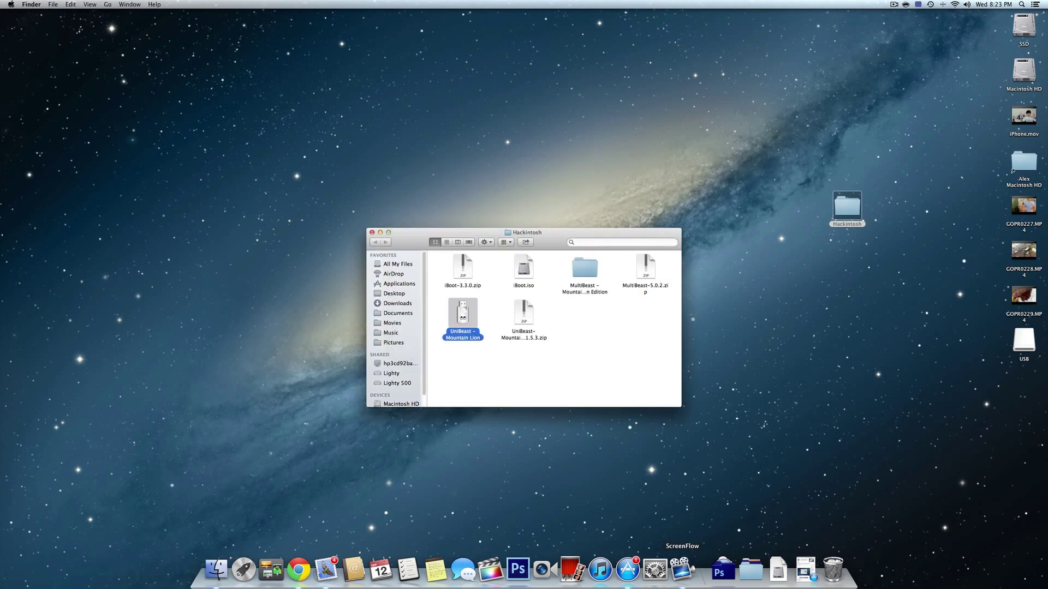
# Step: Unlock Security & Privacy with the admin password, confirm apps are allowed from Anywhere, and close System Preferences
pyautogui.click(641, 570)
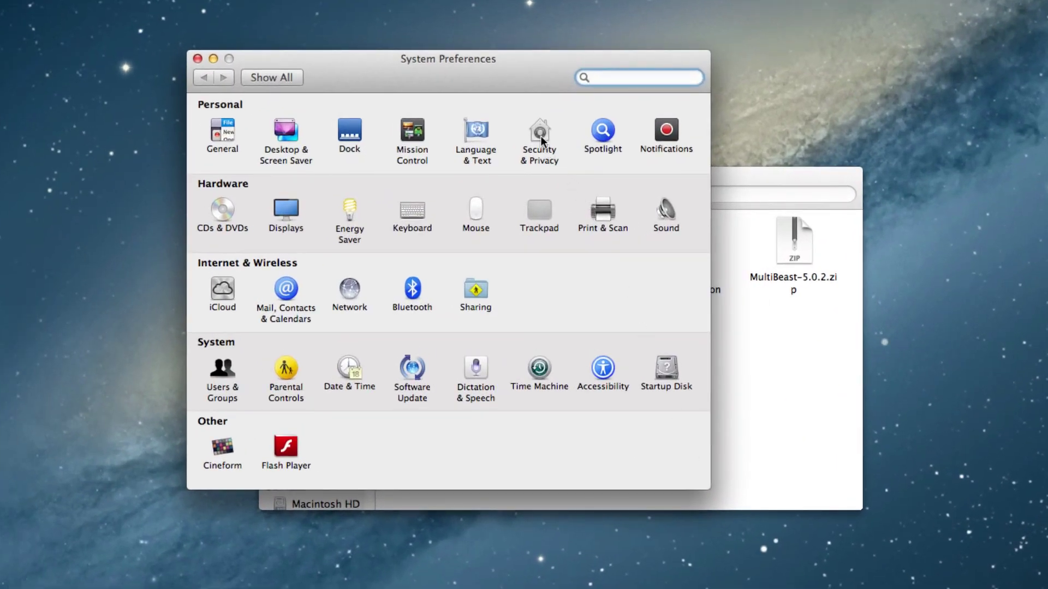
pyautogui.click(541, 134)
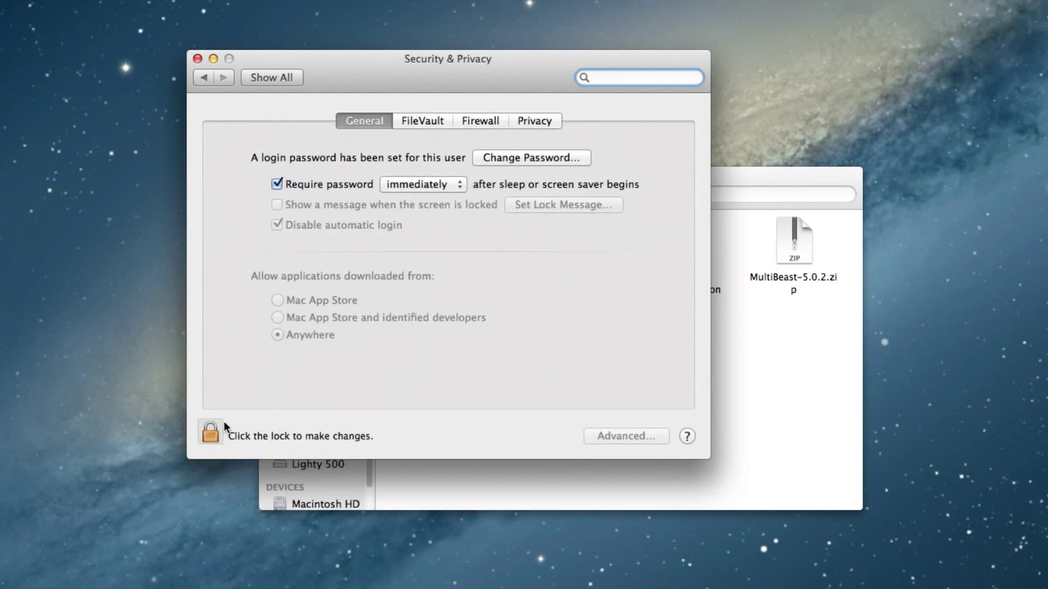
pyautogui.click(210, 434)
pyautogui.write('••••')
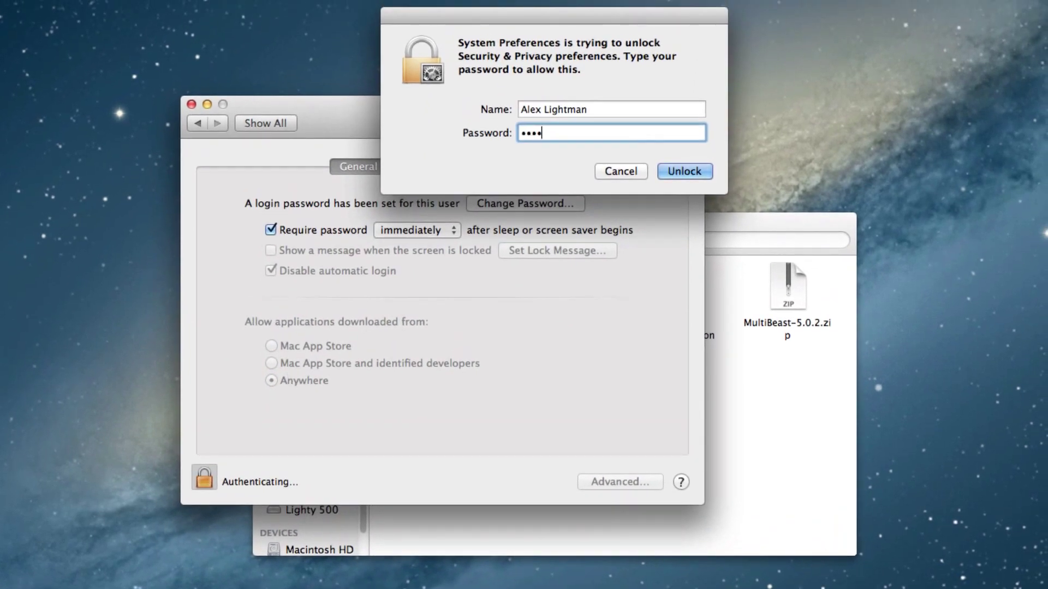
pyautogui.write('••••')
pyautogui.press('Return')
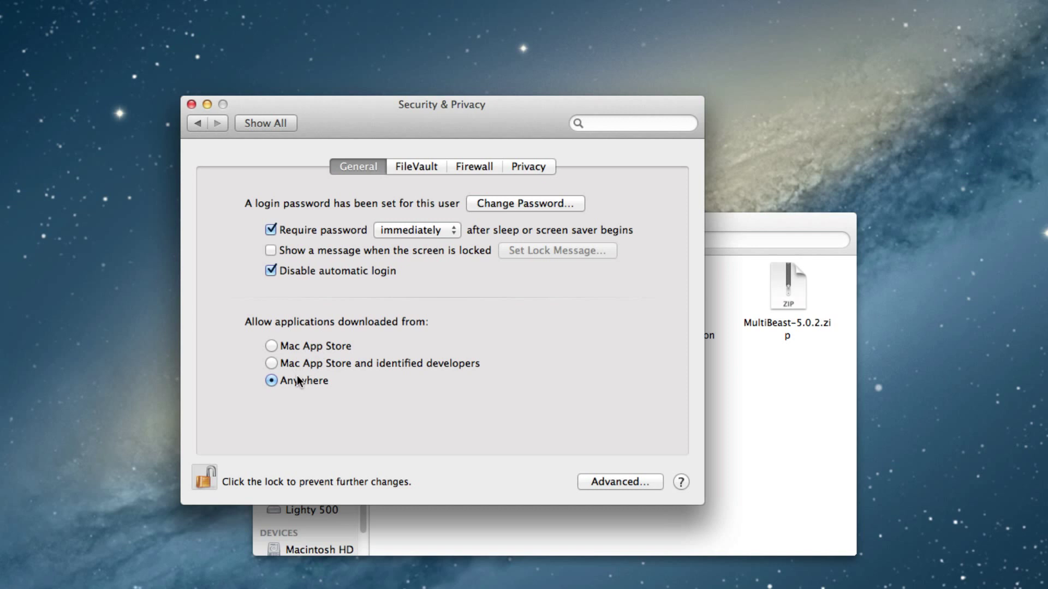
pyautogui.click(262, 125)
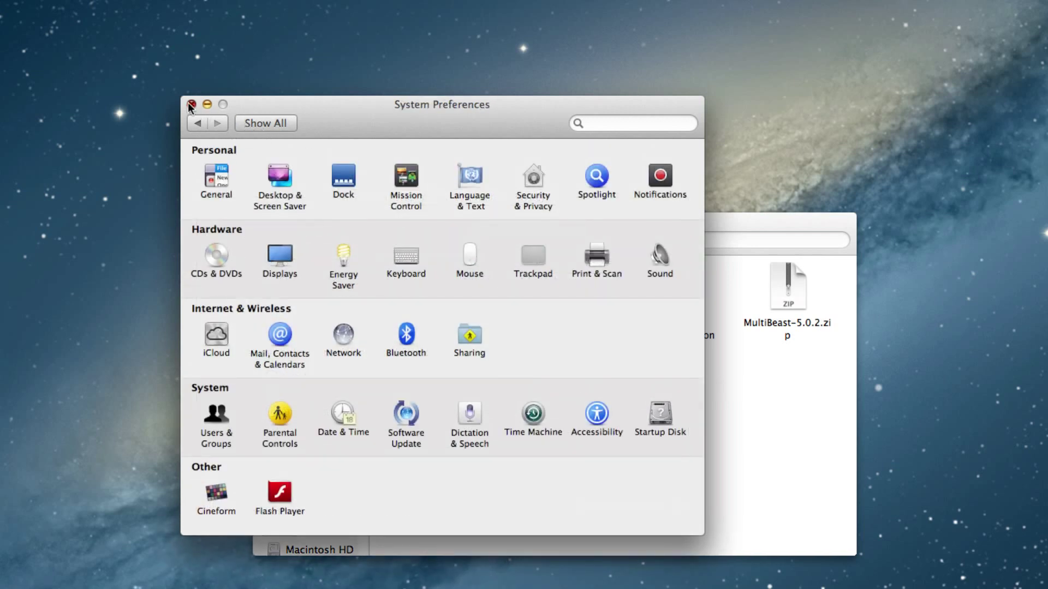
pyautogui.click(191, 104)
pyautogui.click(620, 470)
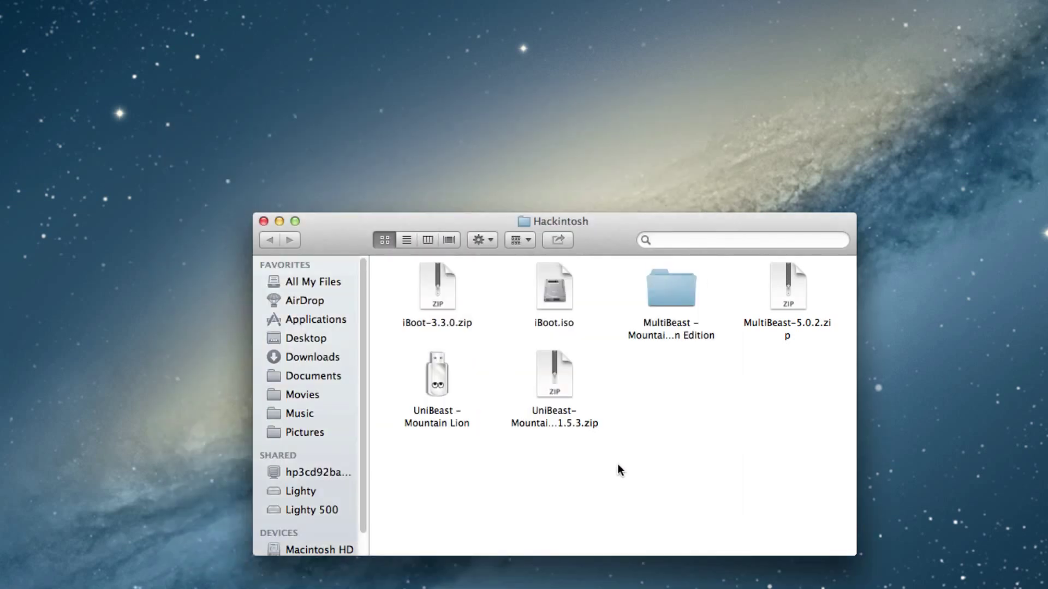
# Step: Relaunch UniBeast - Mountain Lion, continue past Introduction and Read Me, and agree to the license
pyautogui.doubleClick(442, 382)
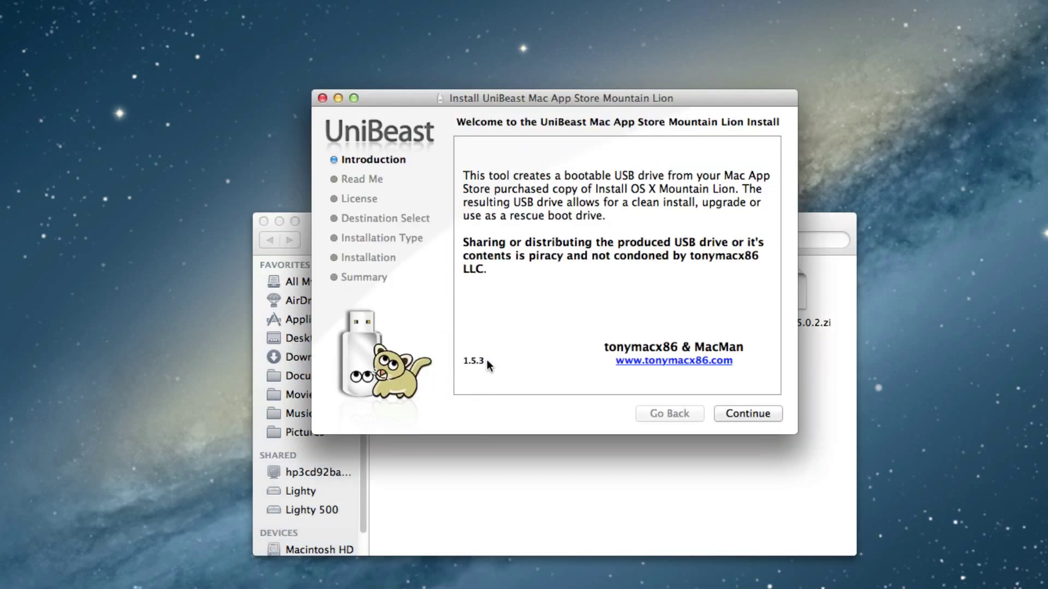
pyautogui.click(765, 414)
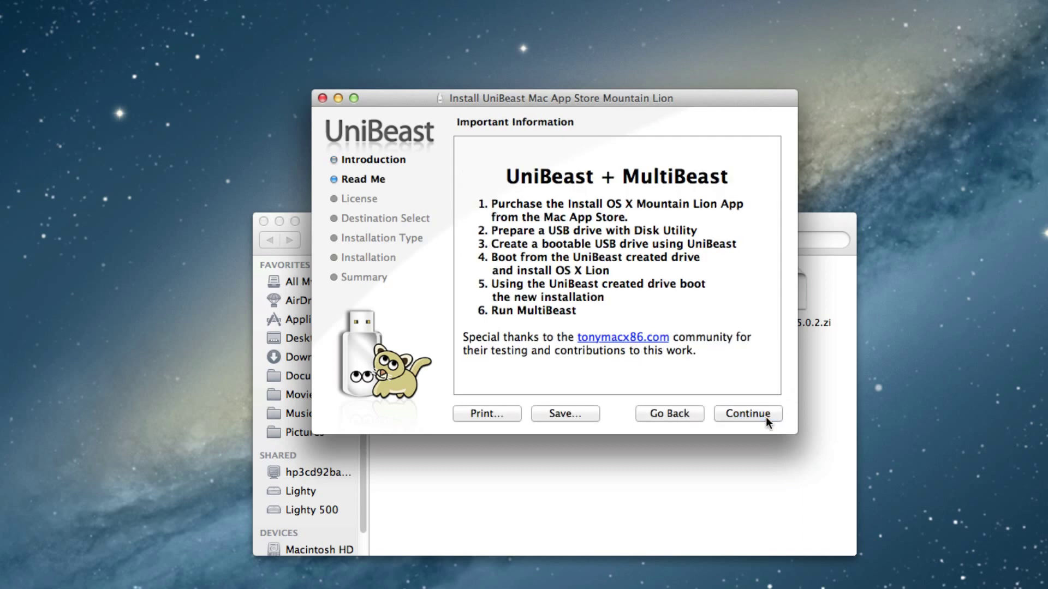
pyautogui.click(765, 418)
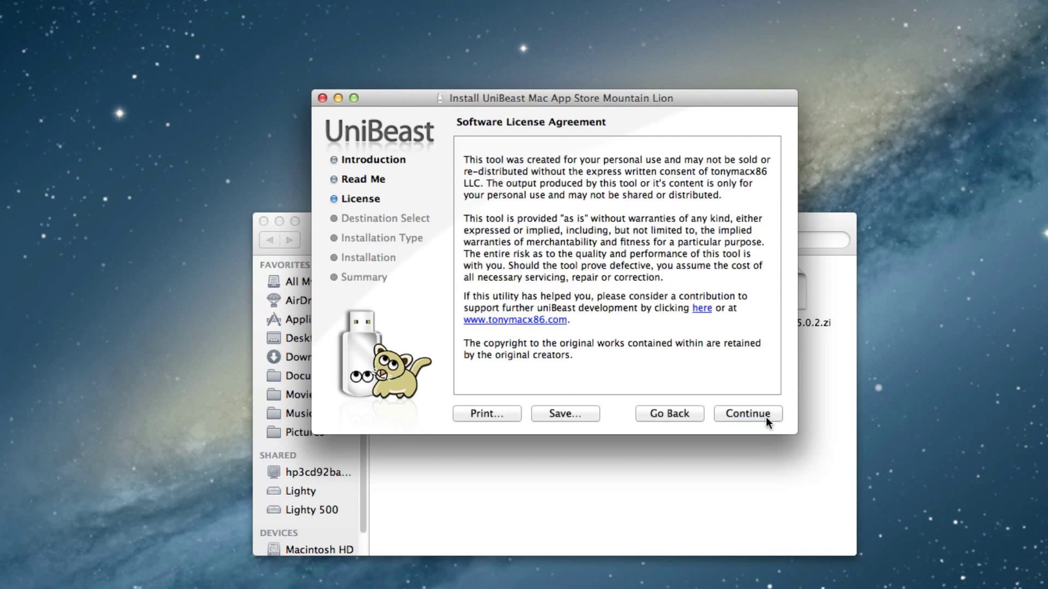
pyautogui.click(766, 418)
pyautogui.click(704, 223)
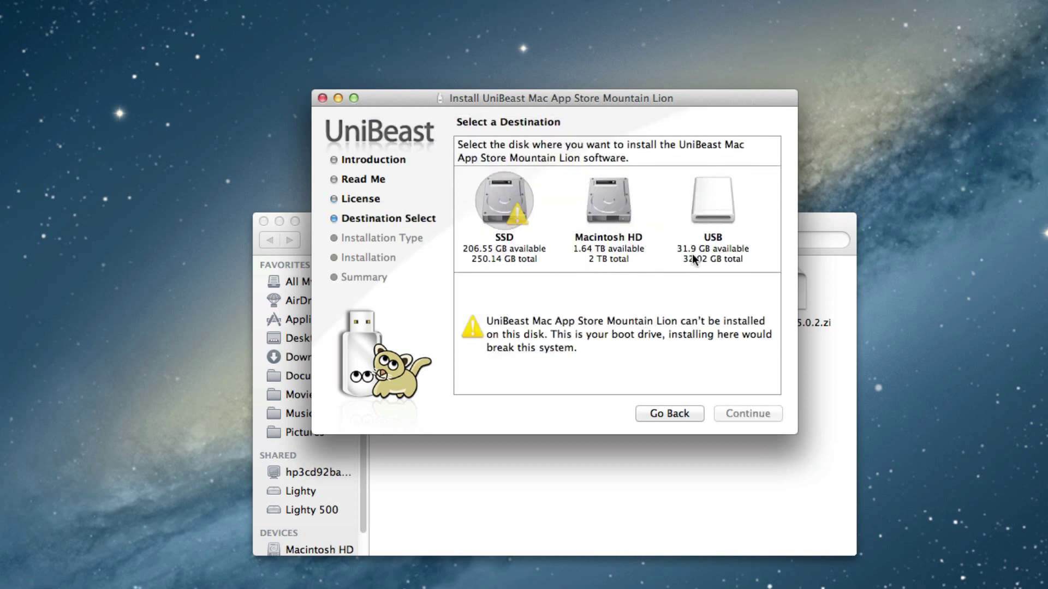
# Step: Choose the USB drive as destination and start the standard installation
pyautogui.click(709, 200)
pyautogui.click(745, 414)
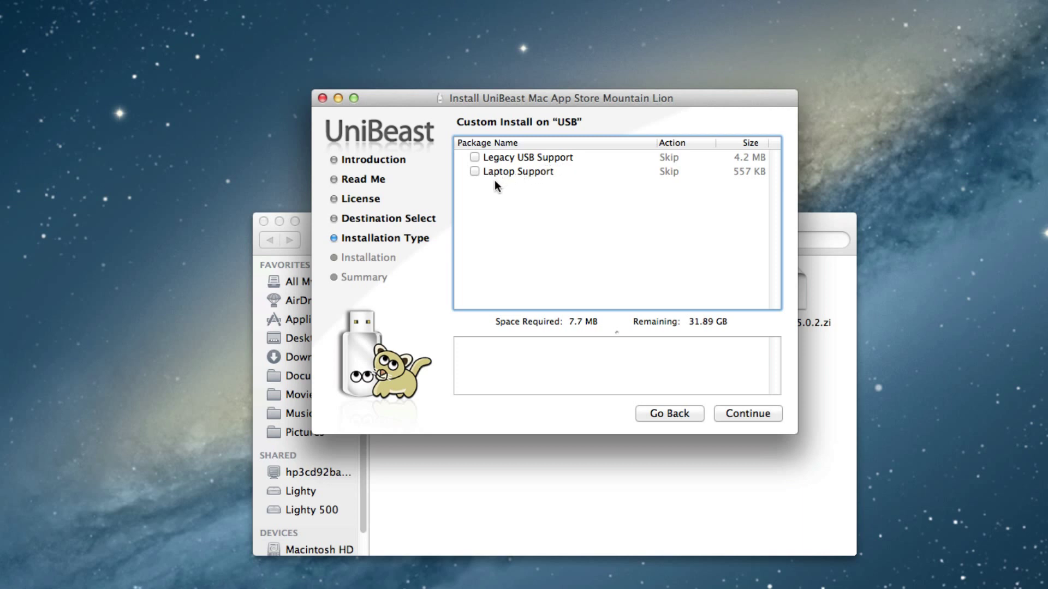
pyautogui.click(748, 413)
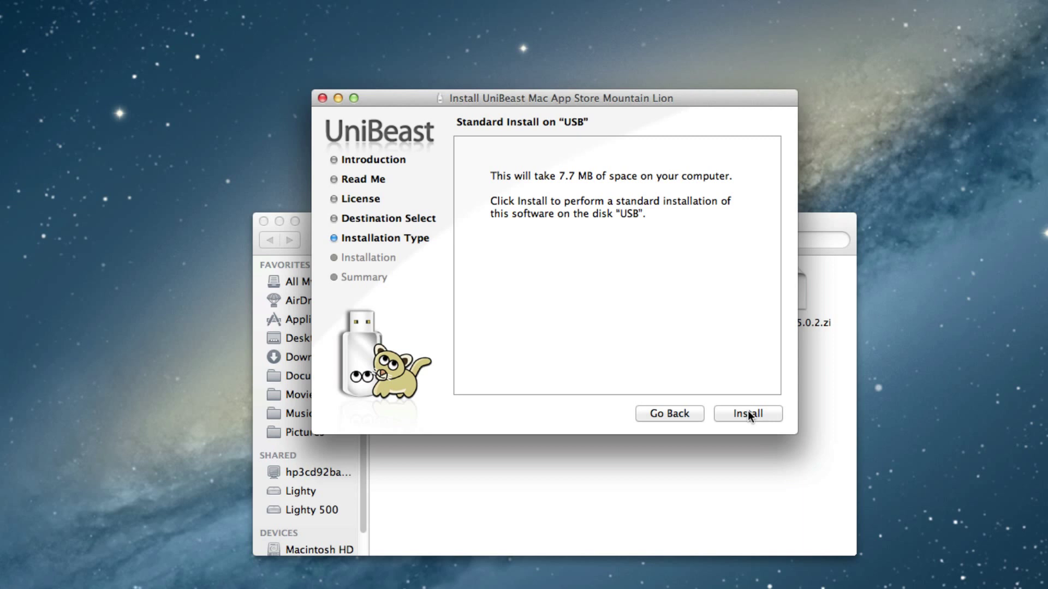
pyautogui.click(749, 411)
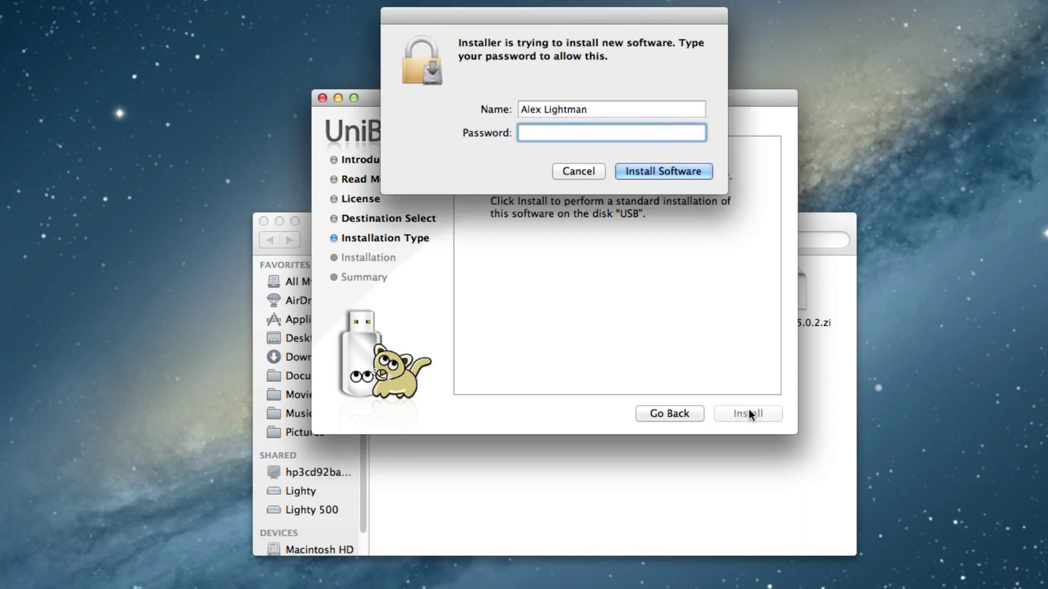
# Step: Enter the admin password to authorize installing UniBeast onto the USB drive
pyautogui.write('*******')
pyautogui.press('Return')
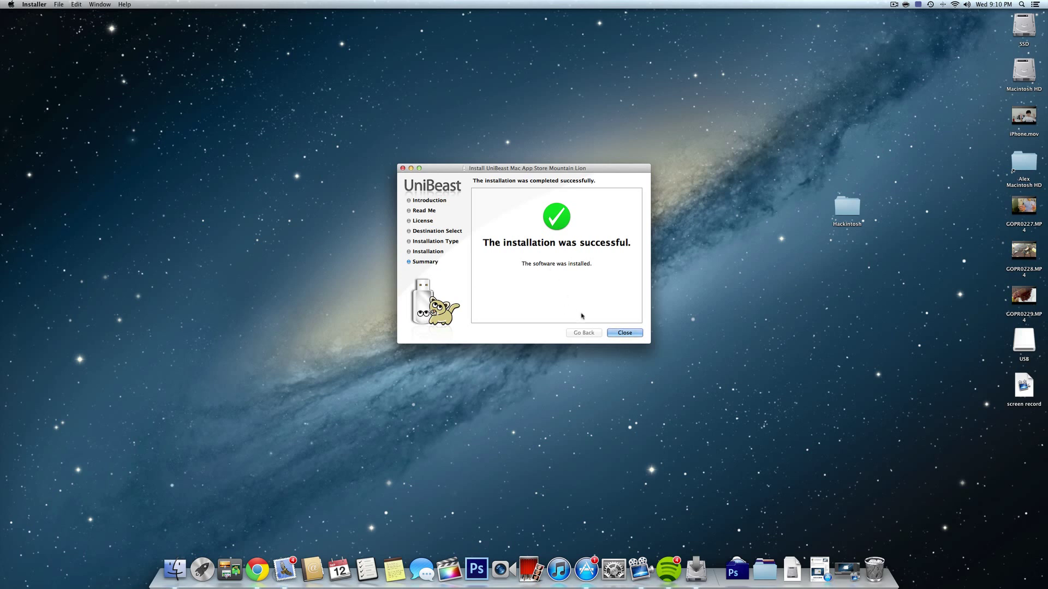
# Step: Close the UniBeast installer after the successful install, leaving the USB drive on the desktop
pyautogui.click(625, 335)
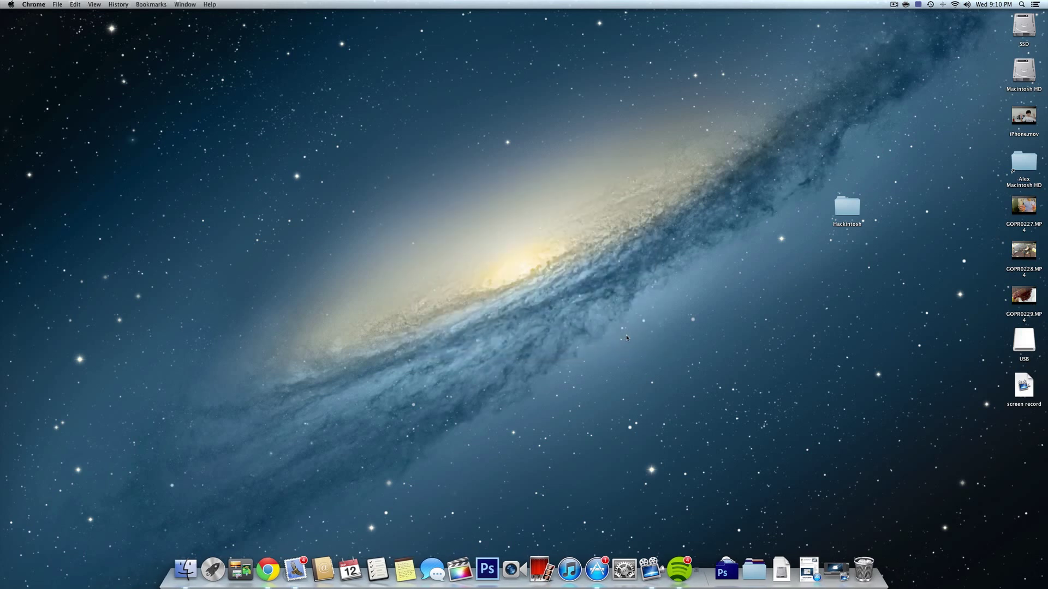
pyautogui.click(1021, 345)
pyautogui.click(965, 353)
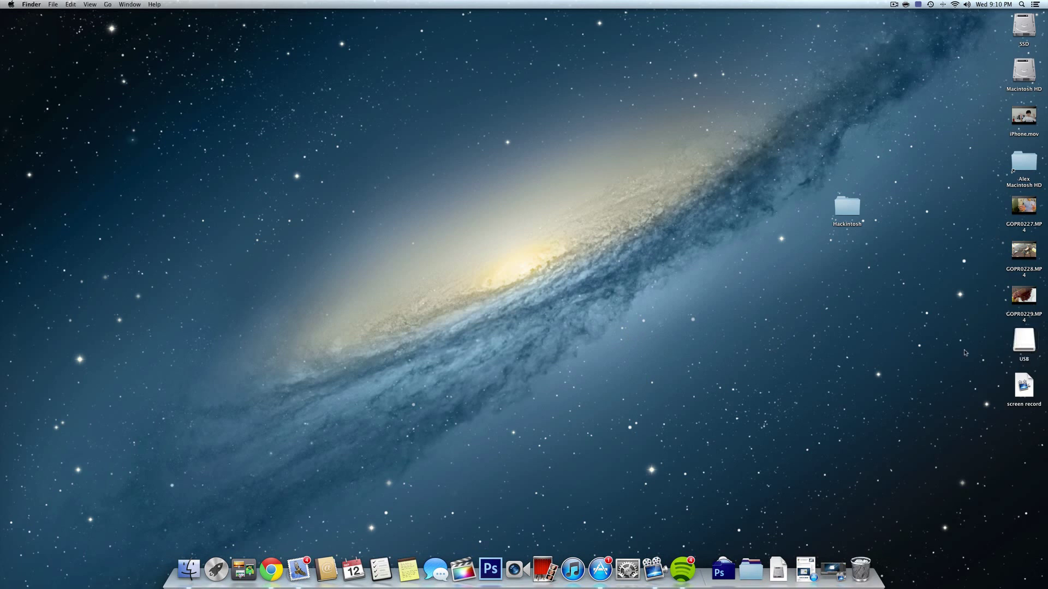